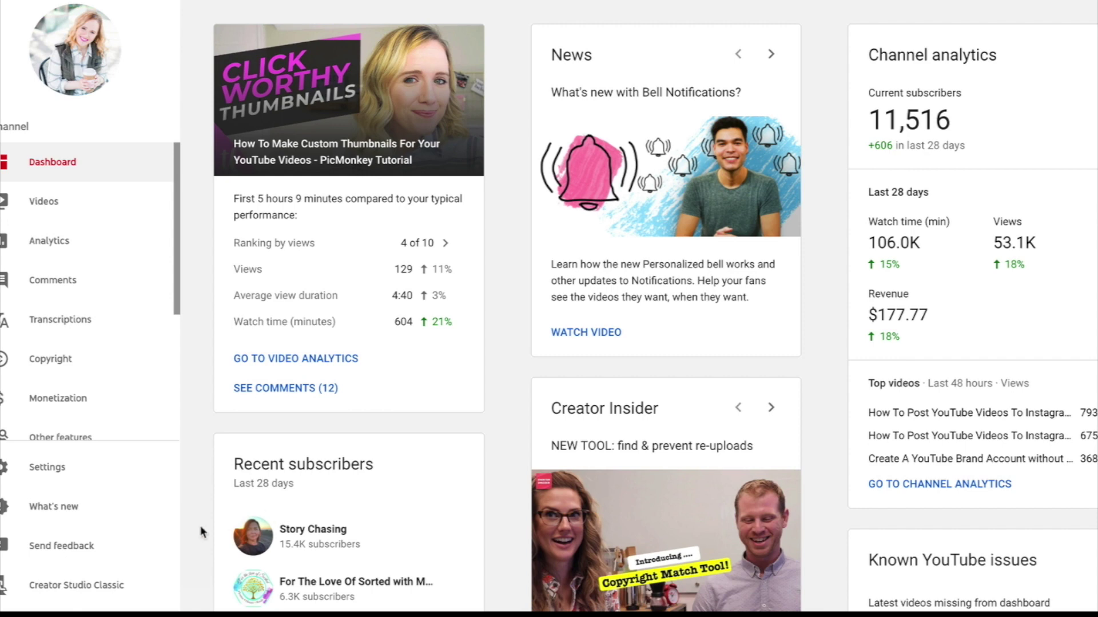
Switch Creator Studio from the beta dashboard to Creator Studio Classic
left_click(73, 582)
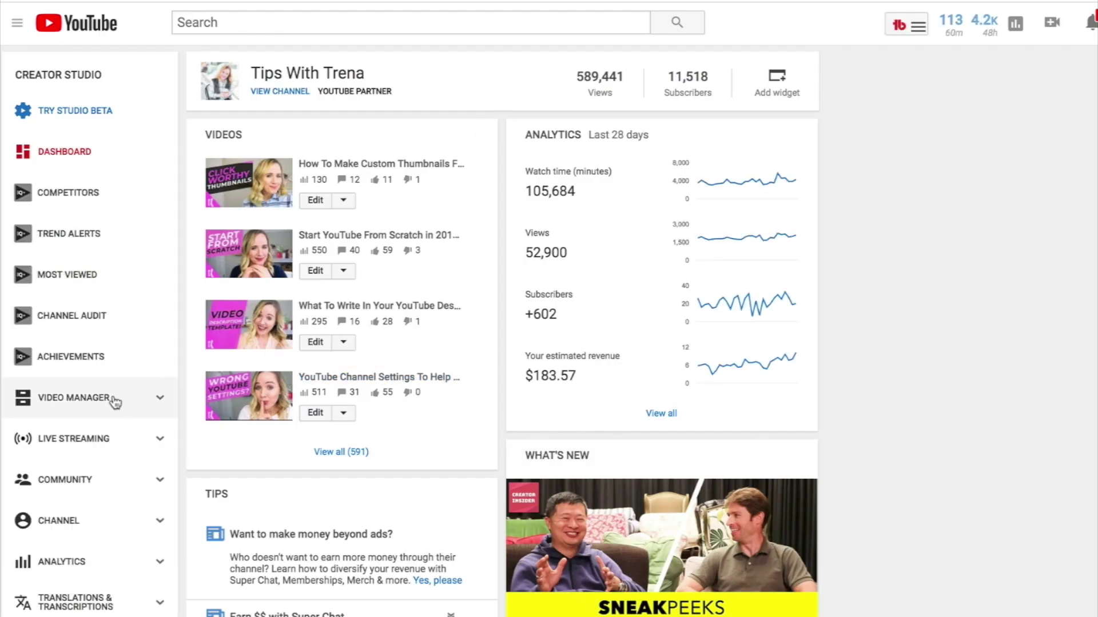
Create an unlisted playlist titled 'Get Started On YouTube From Scratch' and open it for editing
left_click(86, 398)
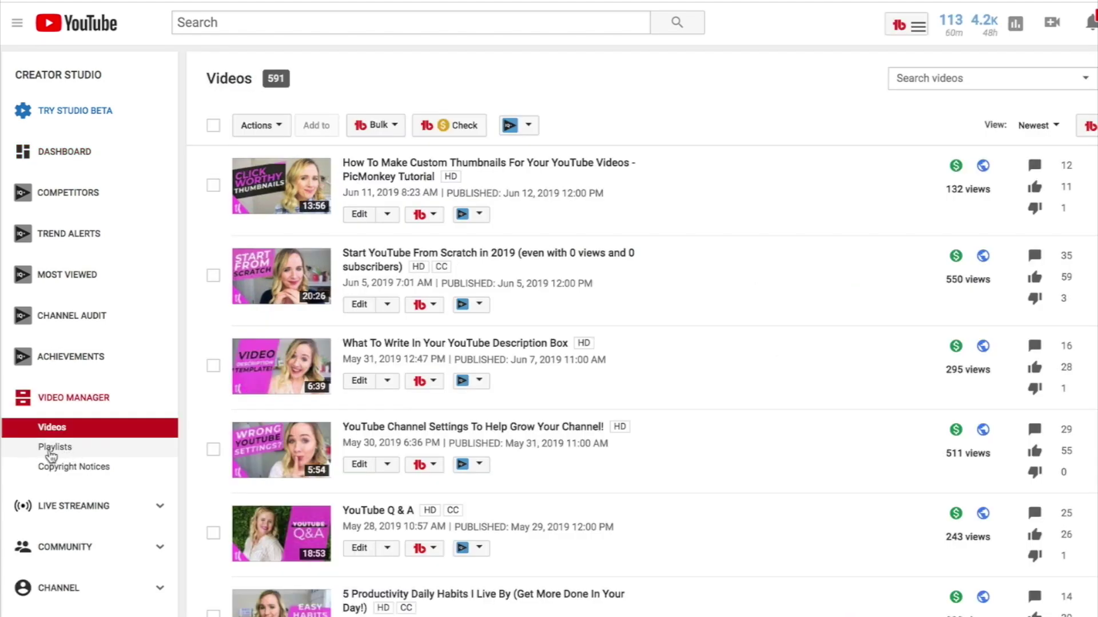
left_click(51, 453)
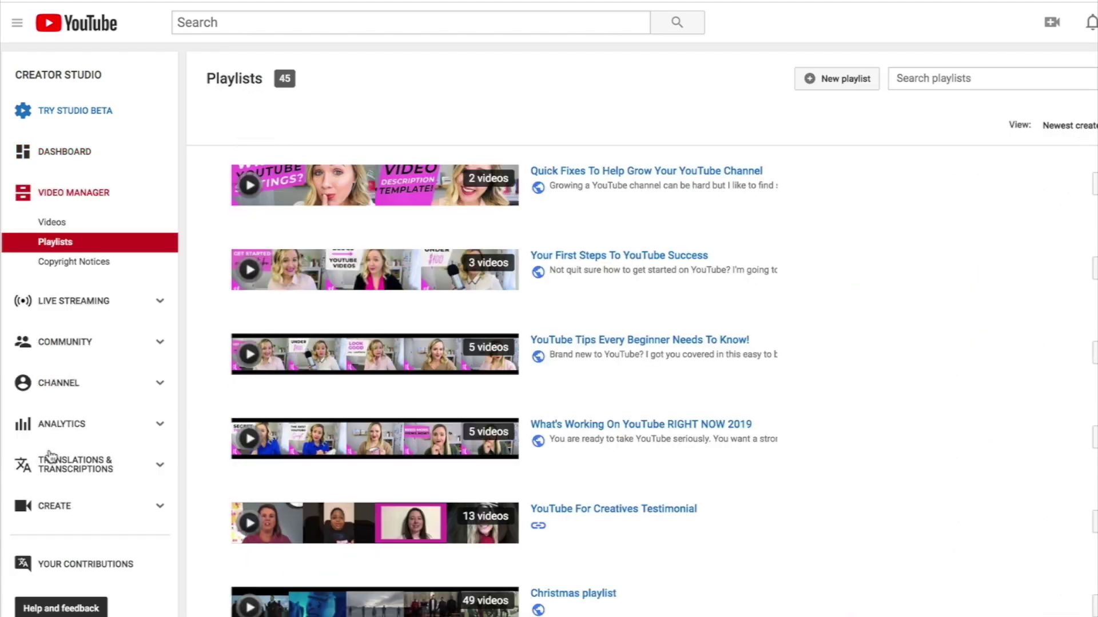
left_click(833, 83)
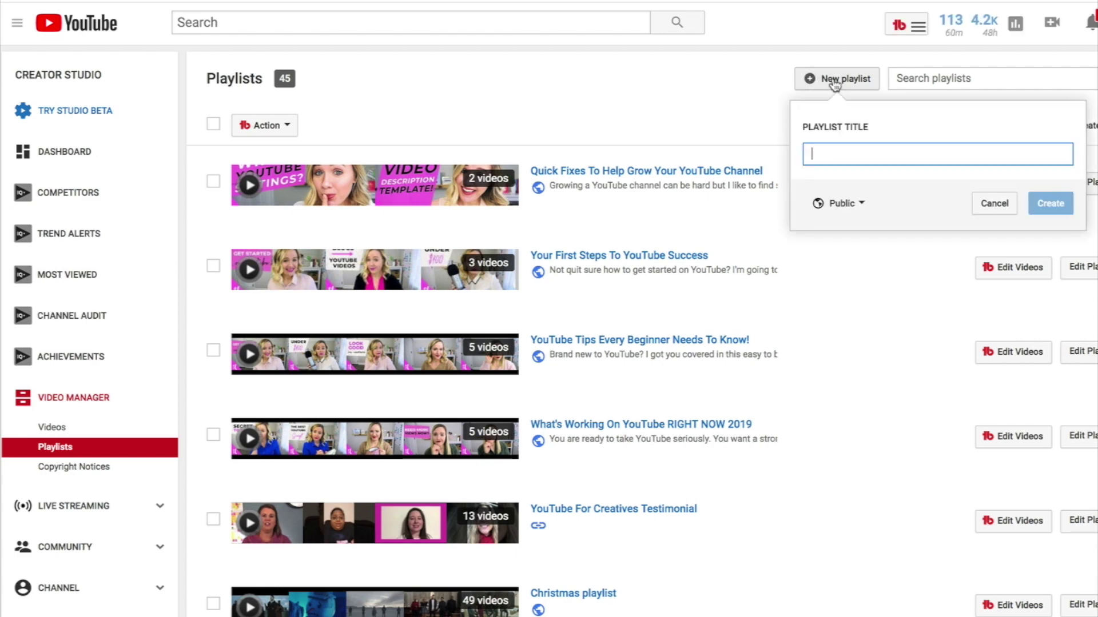
type("Get St")
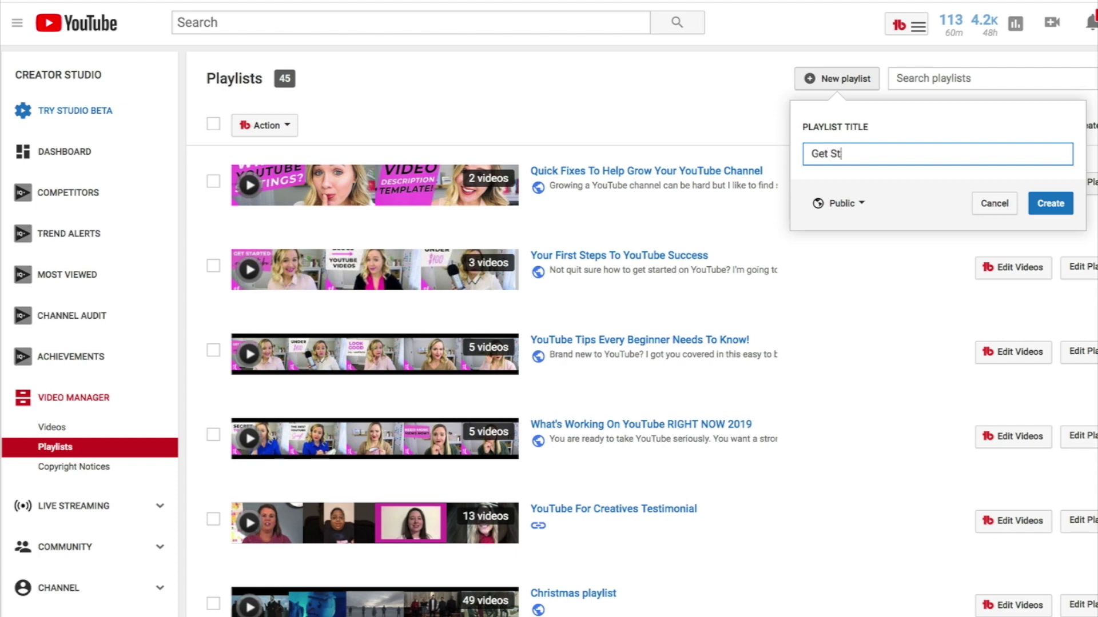
type("arted On YouTube From Scratch")
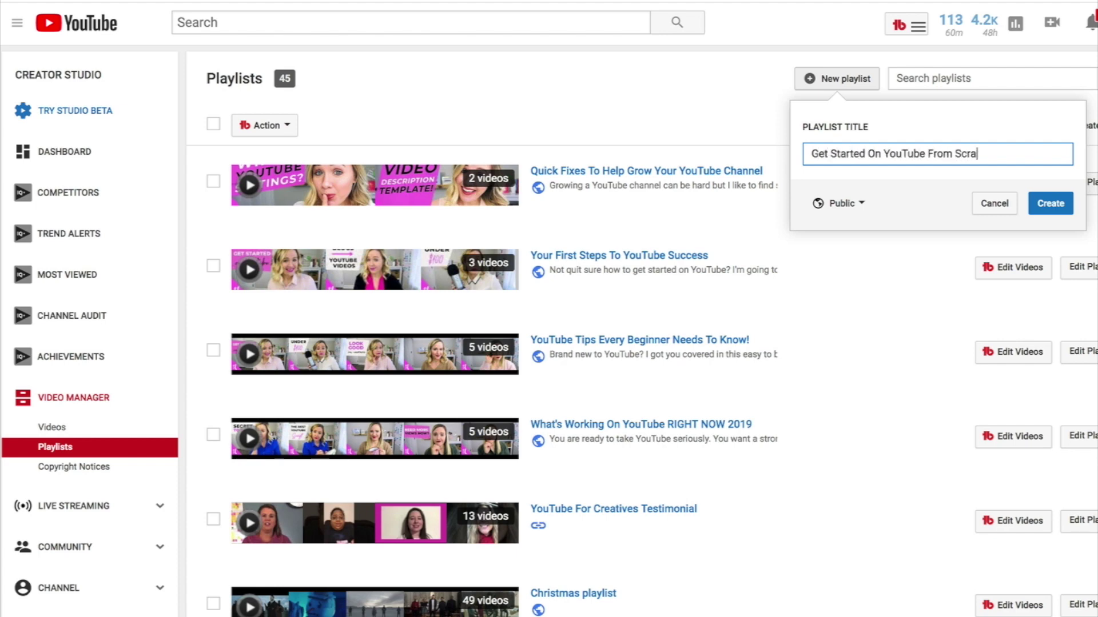
left_click(846, 203)
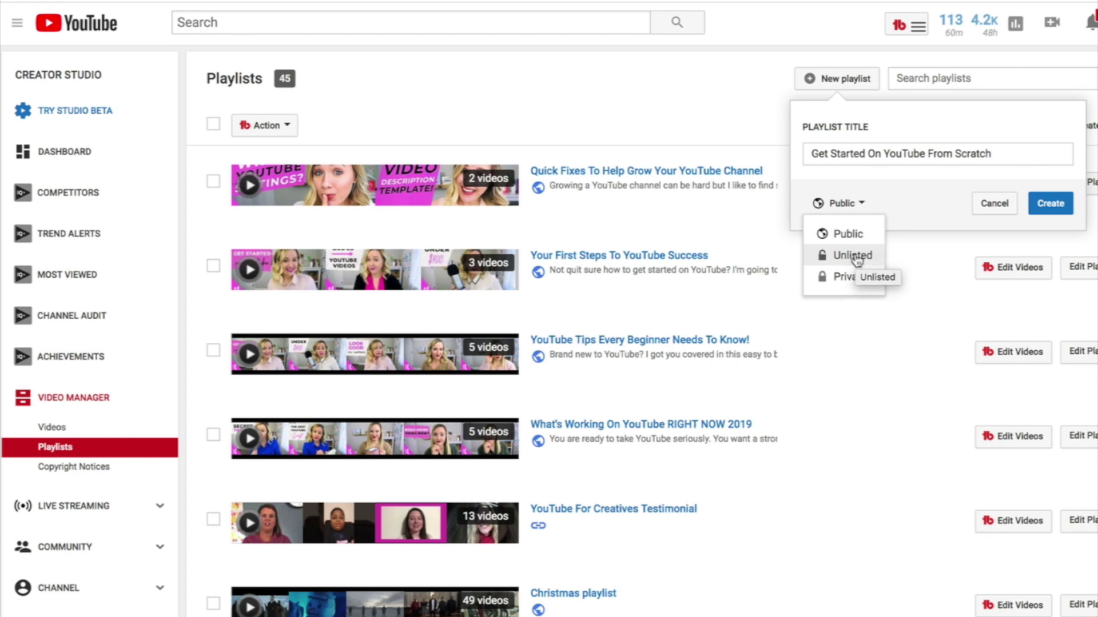
left_click(856, 257)
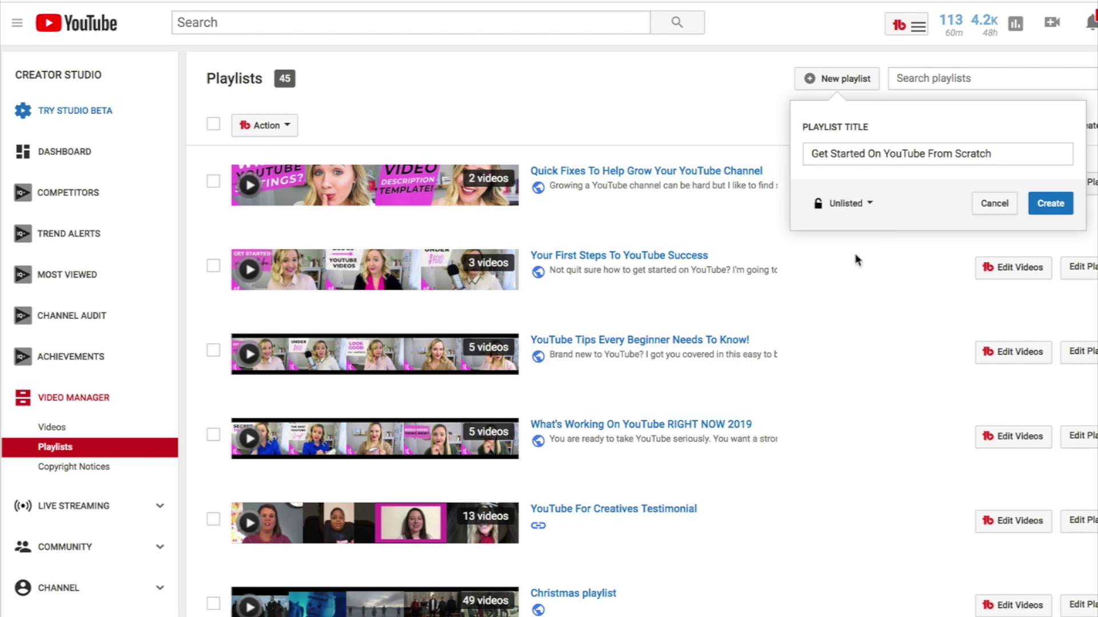
left_click(1061, 204)
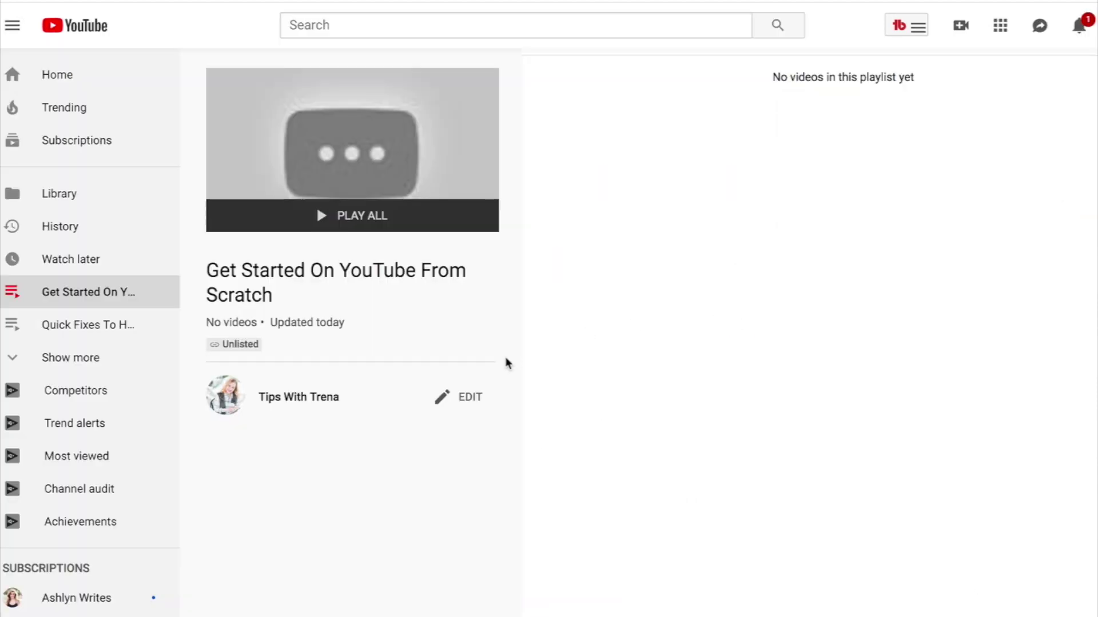
left_click(460, 401)
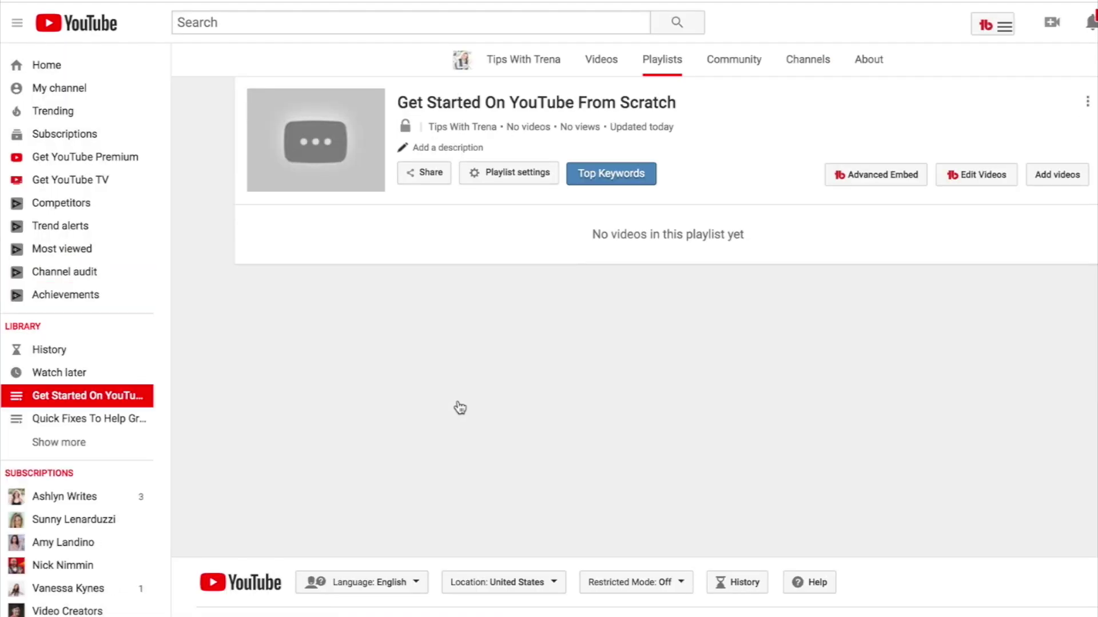
Open the playlist's empty description box, then bring up the options for adding videos
left_click(441, 149)
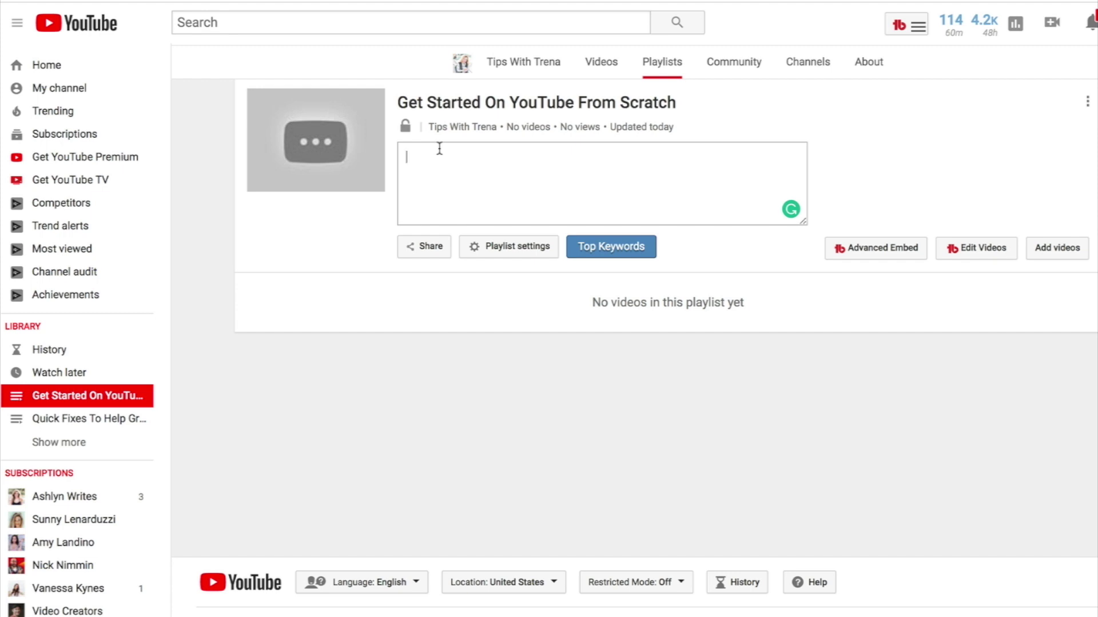
left_click(1057, 248)
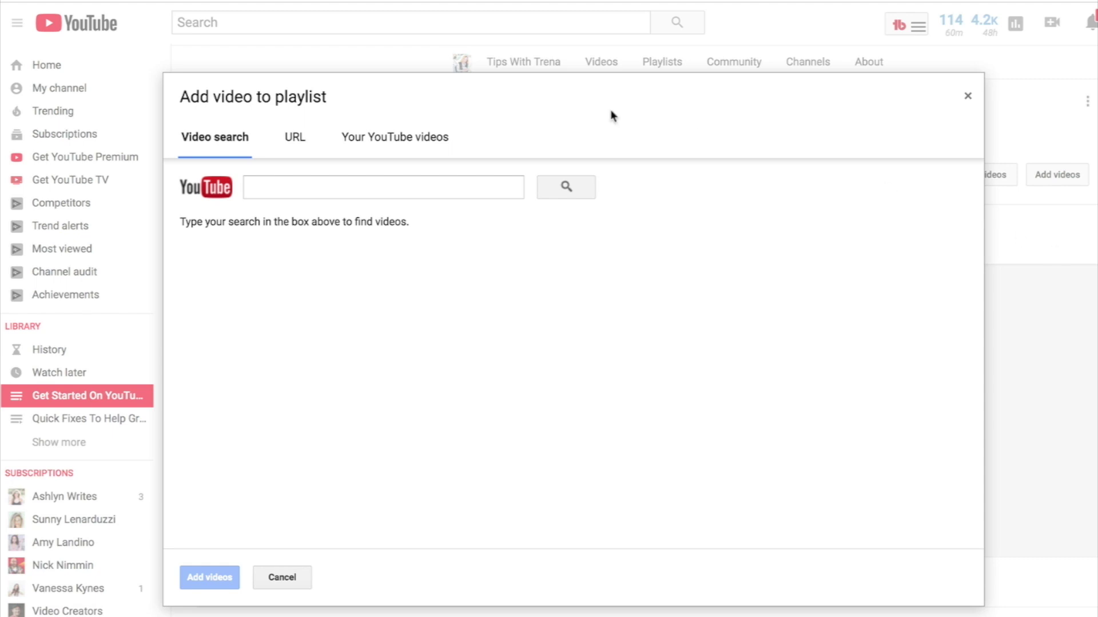
Add Start YouTube From Scratch, YouTube Channel Settings and 5 Productivity Daily Habits from your uploads
left_click(400, 140)
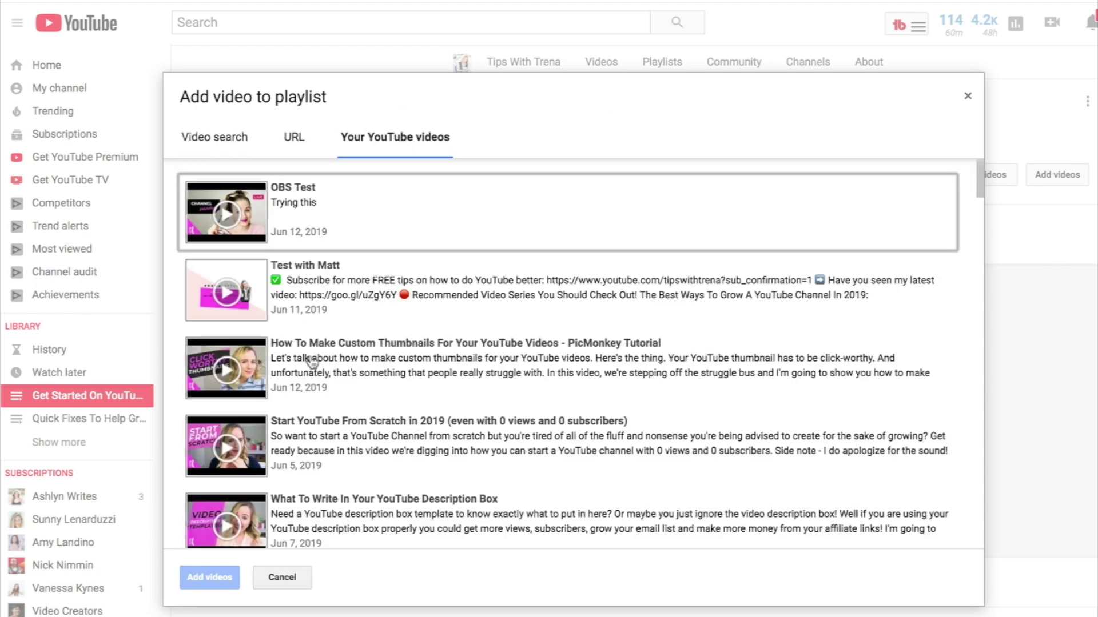
left_click(212, 440)
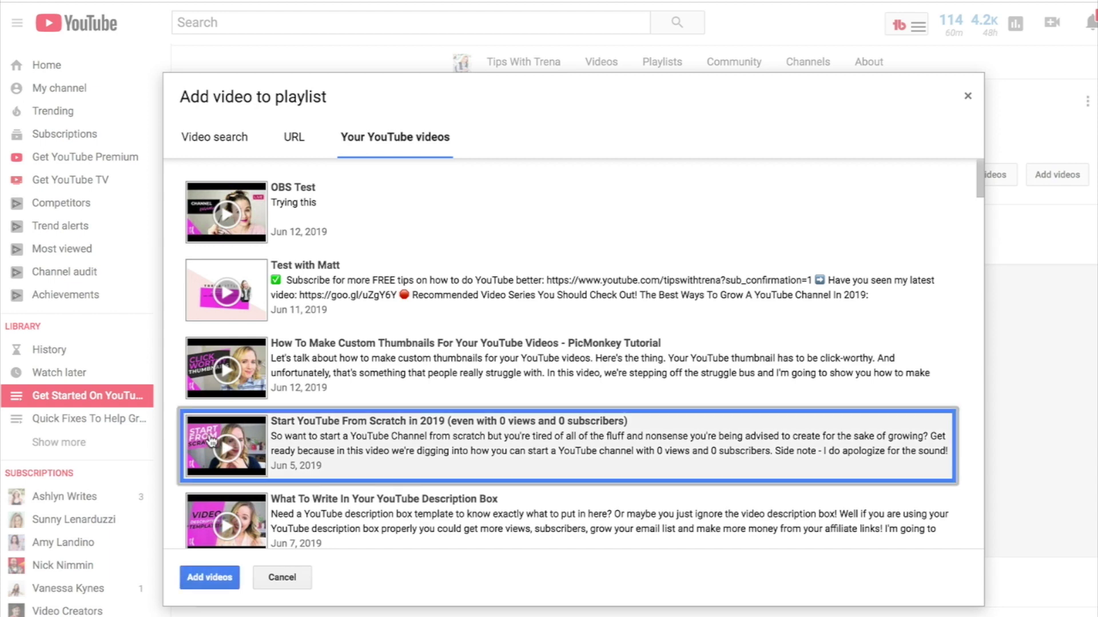
scroll(212, 440, "down", 3)
left_click(212, 441)
scroll(212, 440, "down", 3)
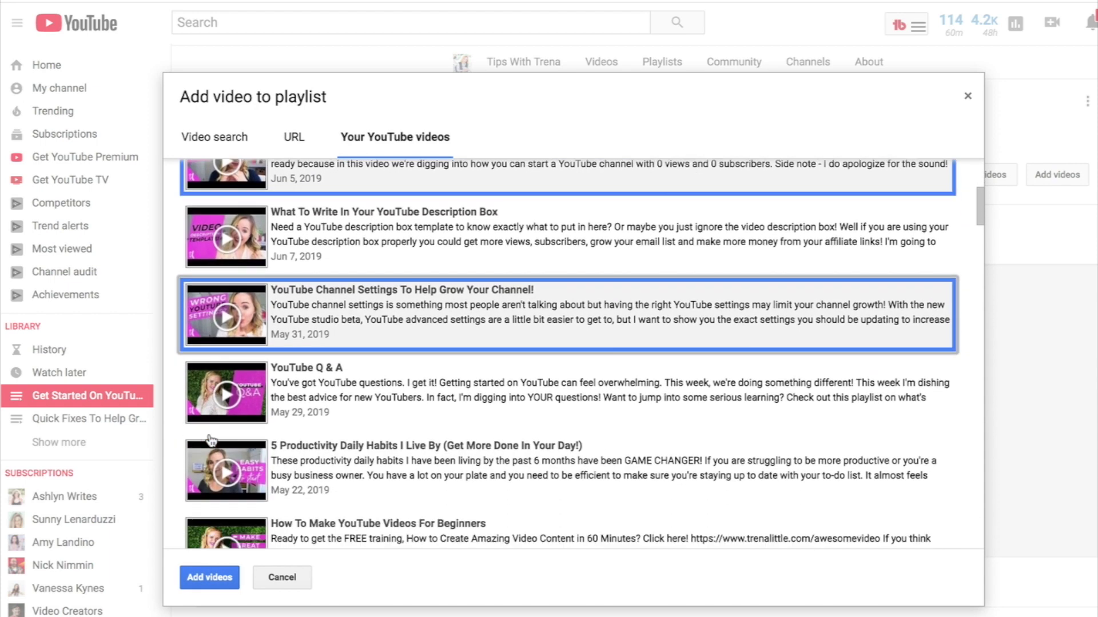
left_click(209, 443)
left_click(220, 580)
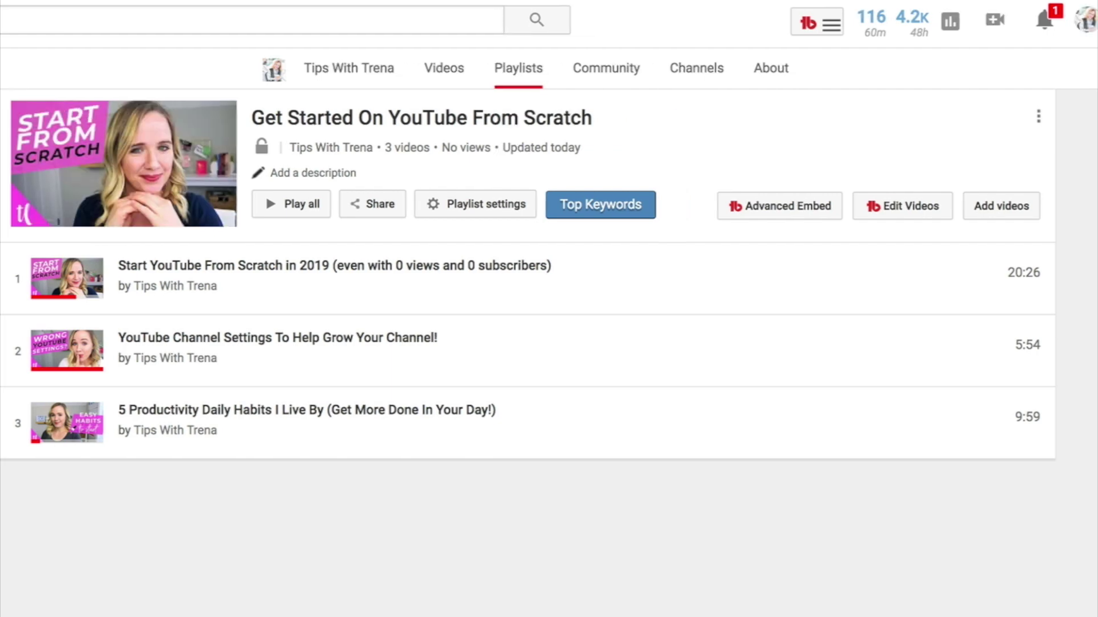
Make the YouTube Channel Settings video the playlist thumbnail
mouse_move(631, 333)
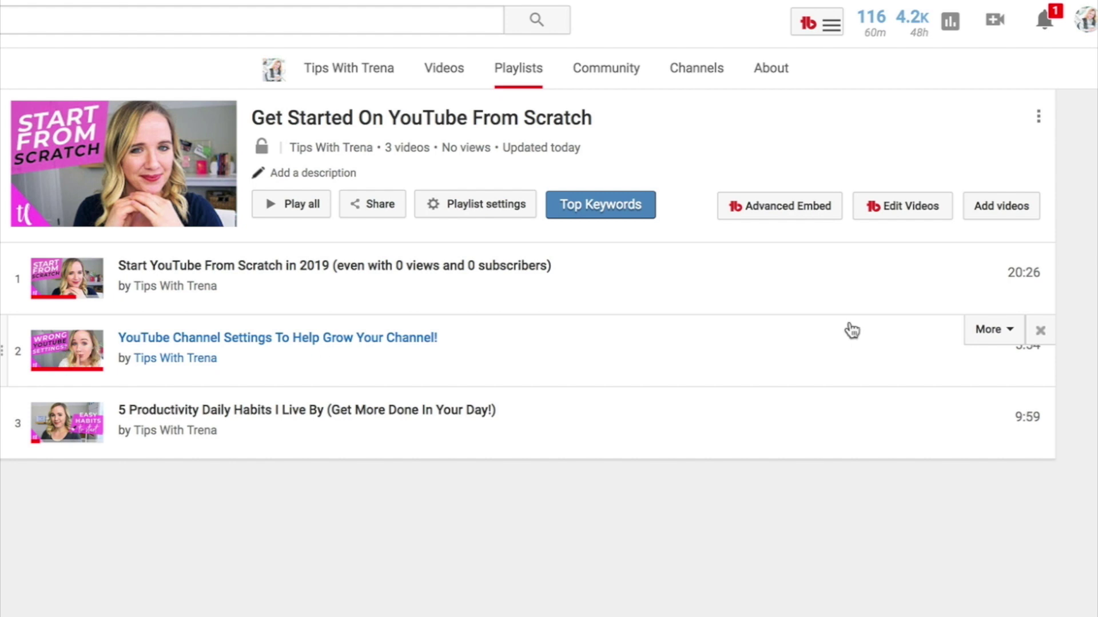
left_click(995, 330)
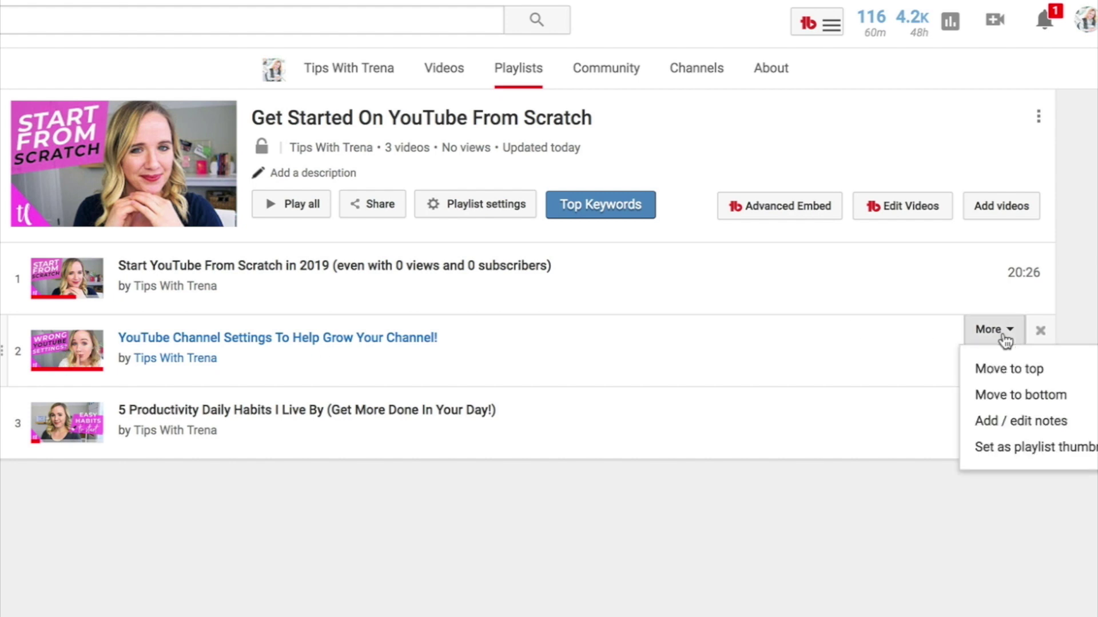
left_click(1031, 450)
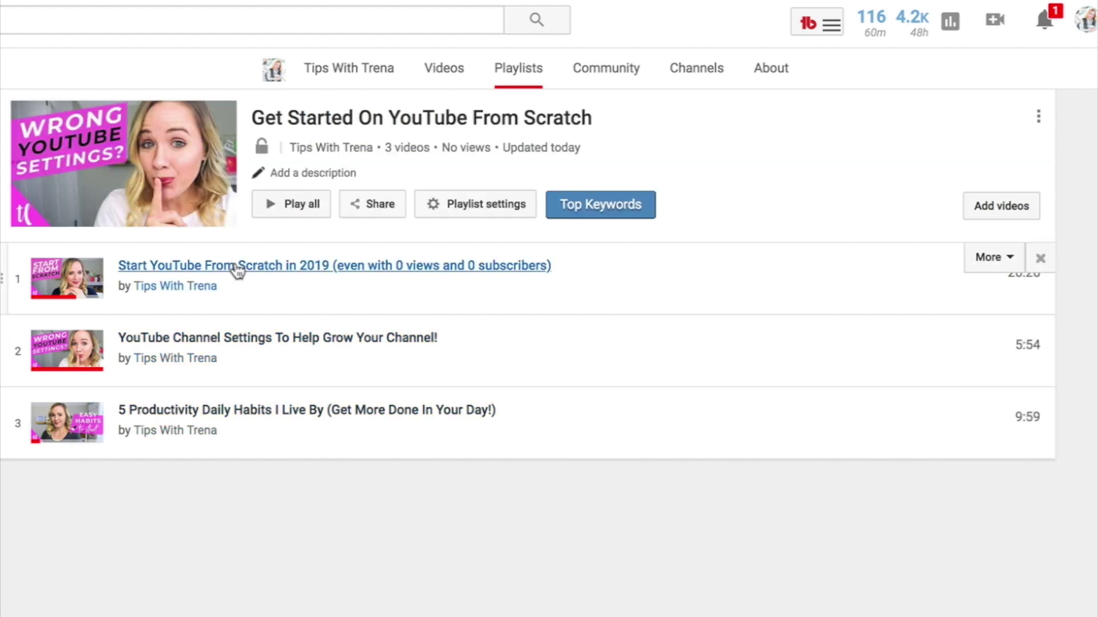
Move 5 Productivity Daily Habits into second place and check the playlist's sharing options
left_click(994, 403)
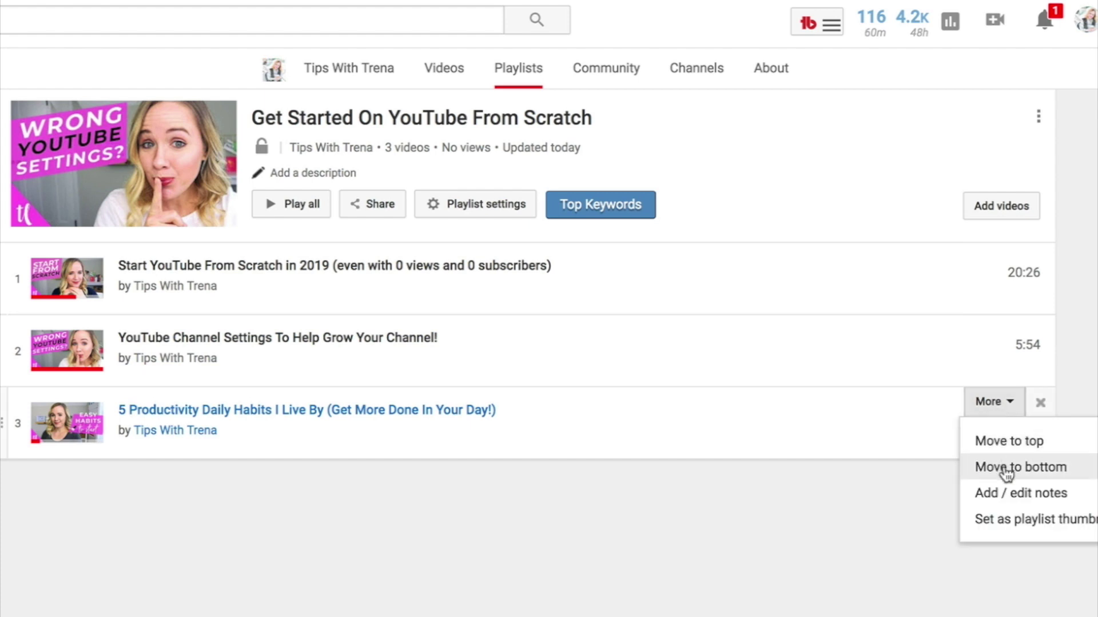
left_click(799, 503)
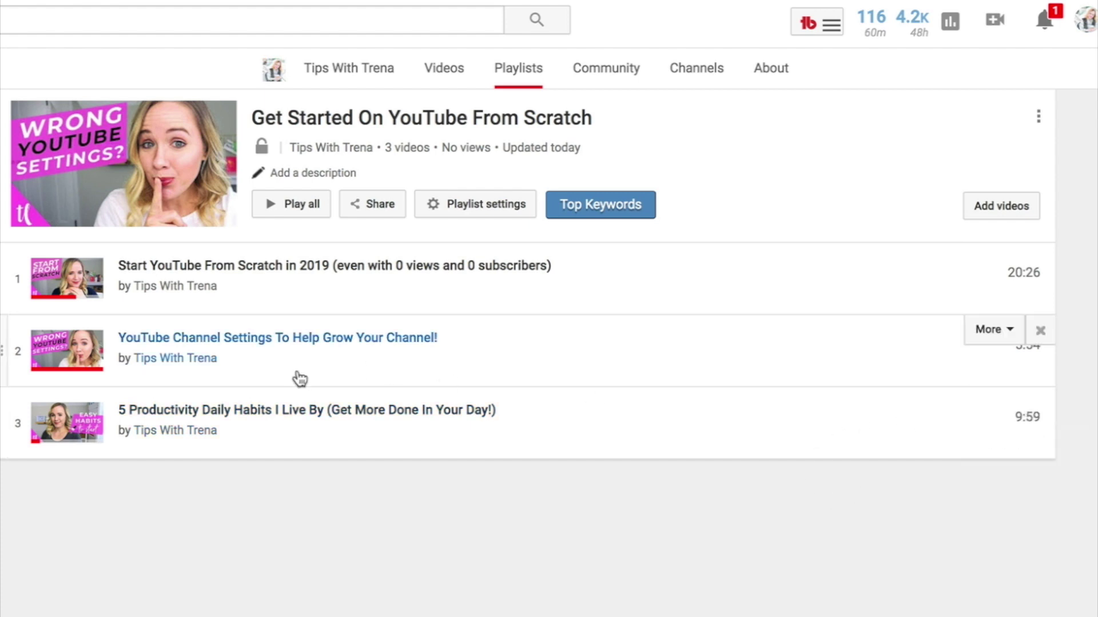
left_click_drag(4, 427, 2, 355)
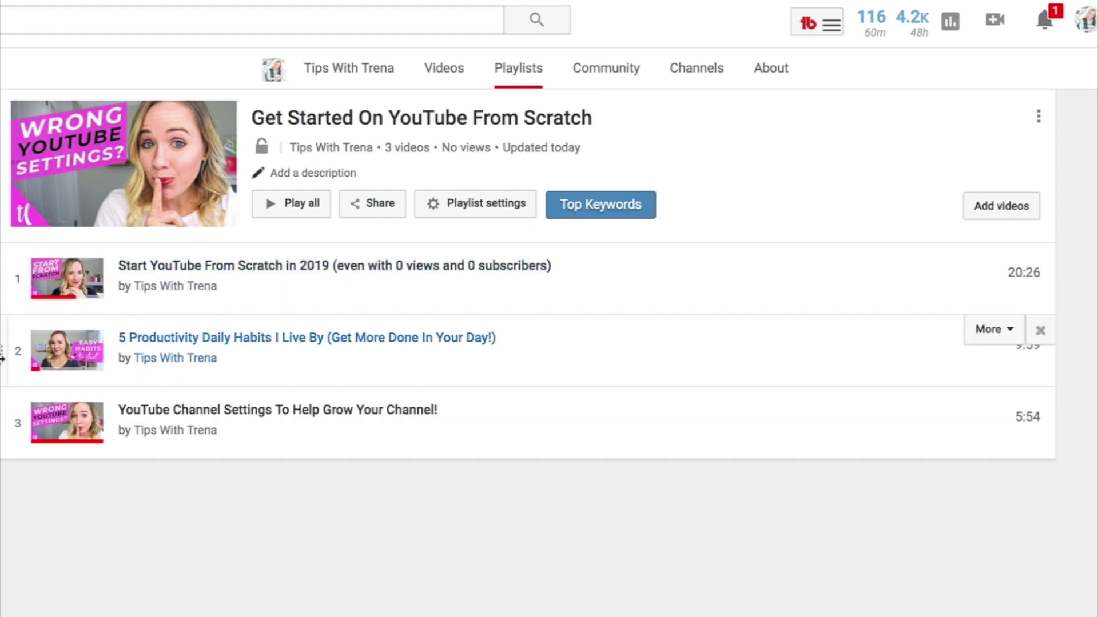
left_click(383, 215)
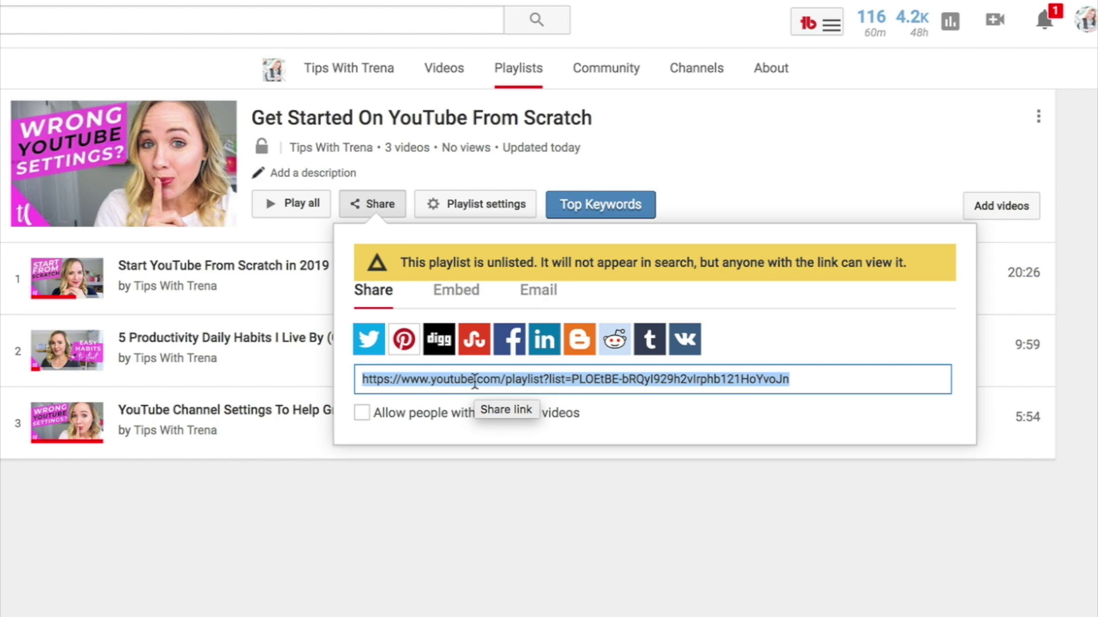
key("Escape")
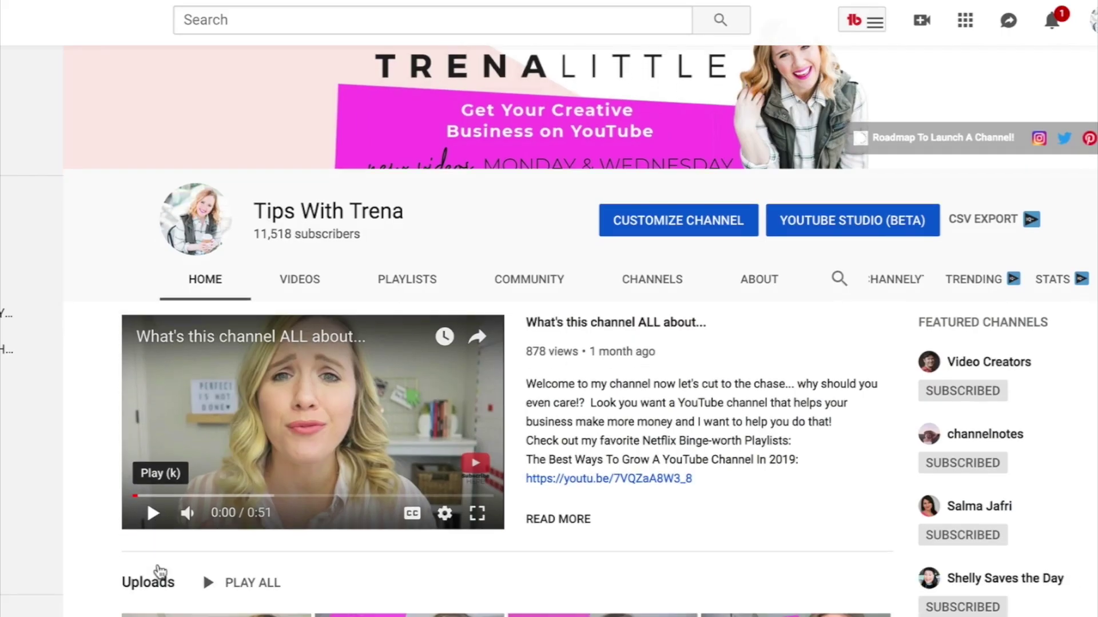
scroll(178, 509, "down", 7)
Open the channel customization layout and start a new section at the bottom of the home page
scroll(179, 509, "down", 5)
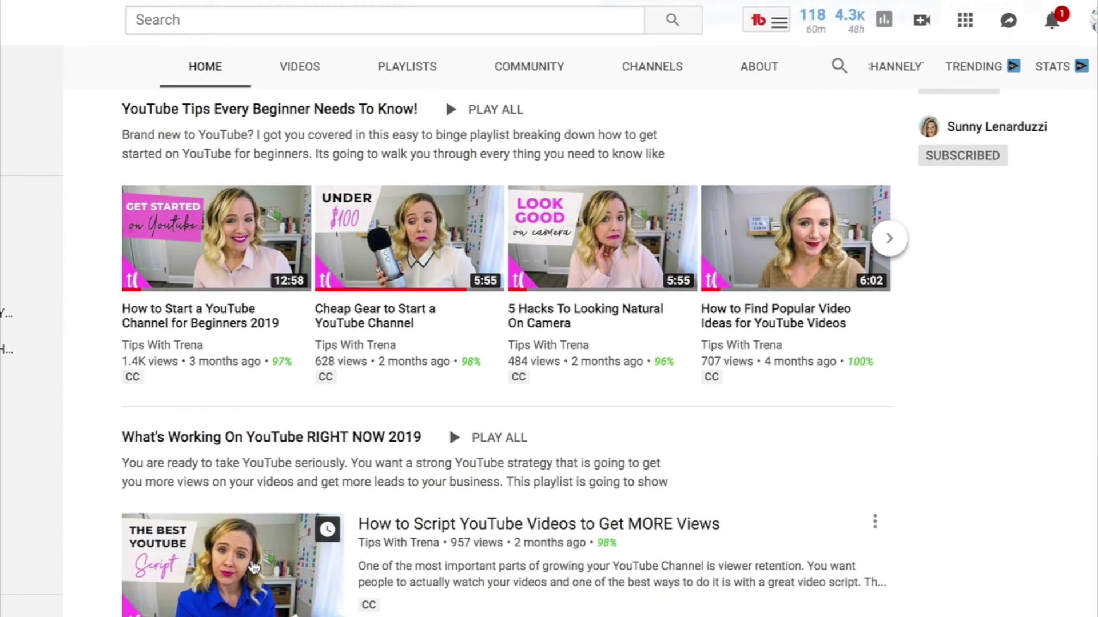
scroll(663, 440, "up", 14)
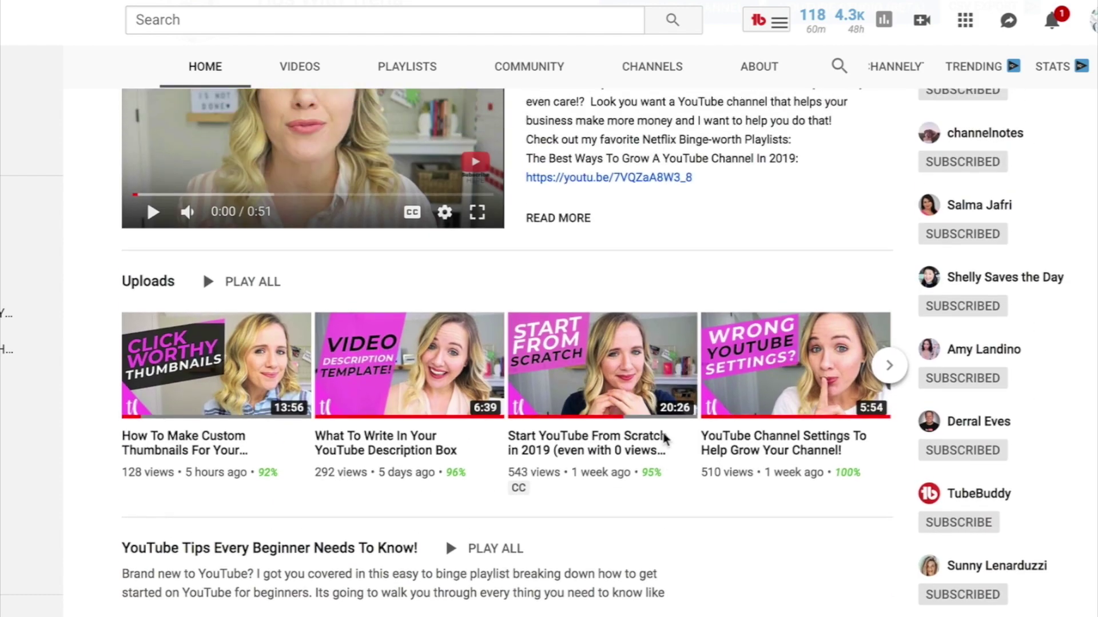
scroll(665, 439, "up", 1)
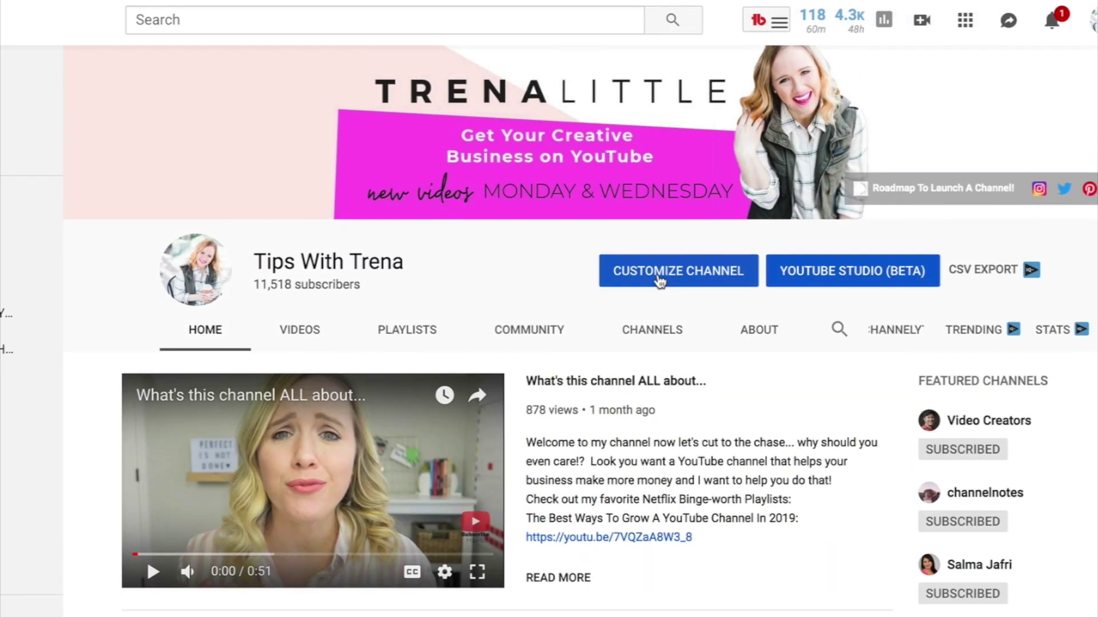
left_click(660, 276)
scroll(637, 359, "down", 20)
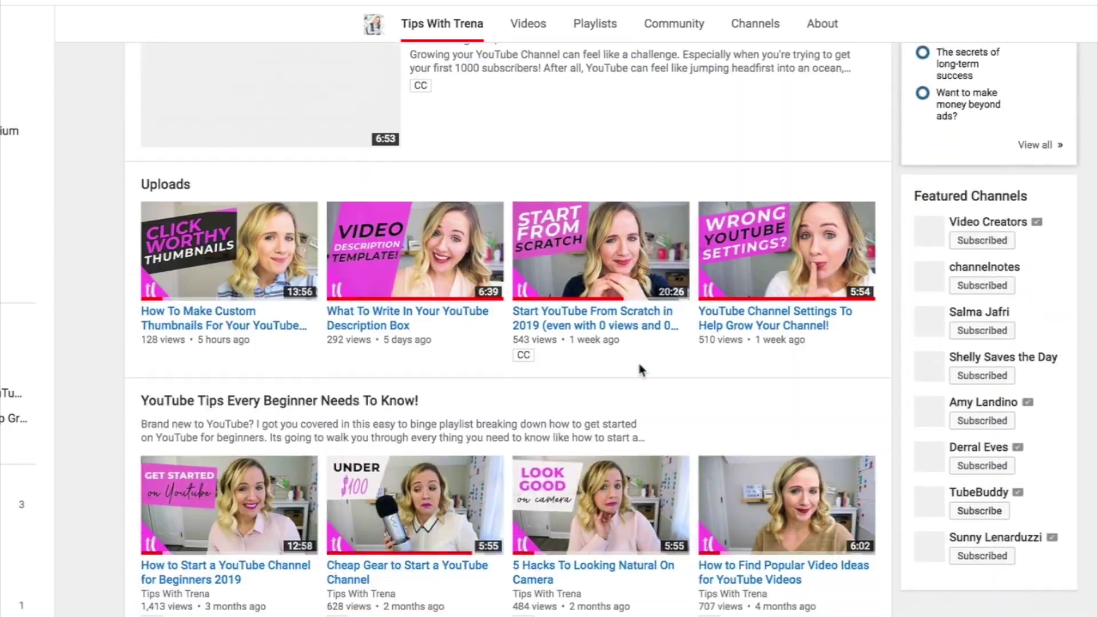
scroll(639, 371, "down", 20)
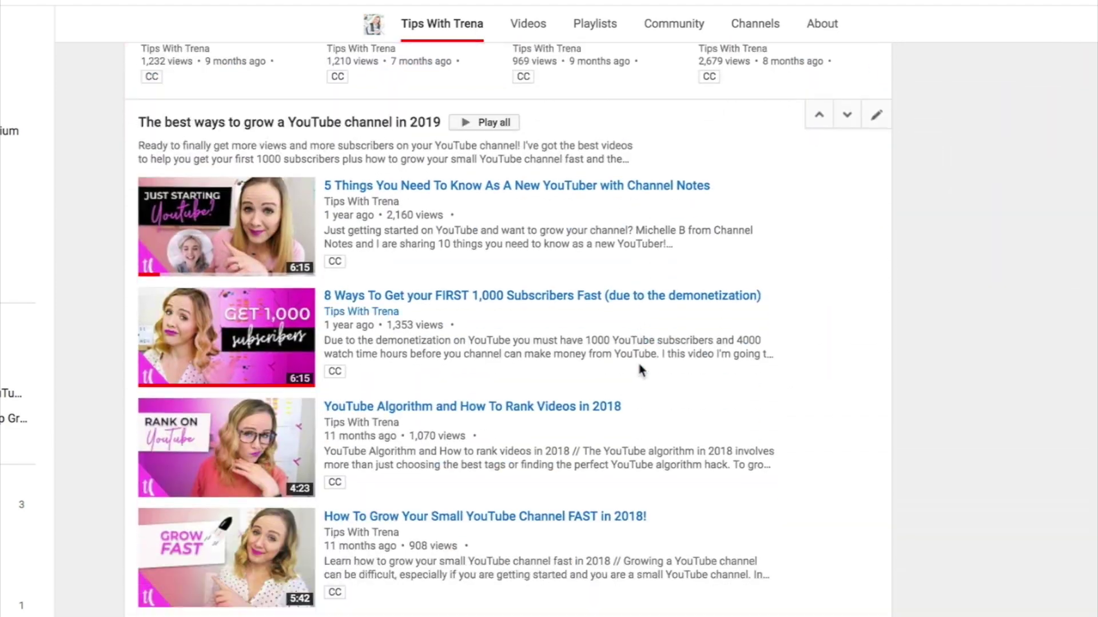
scroll(640, 370, "down", 10)
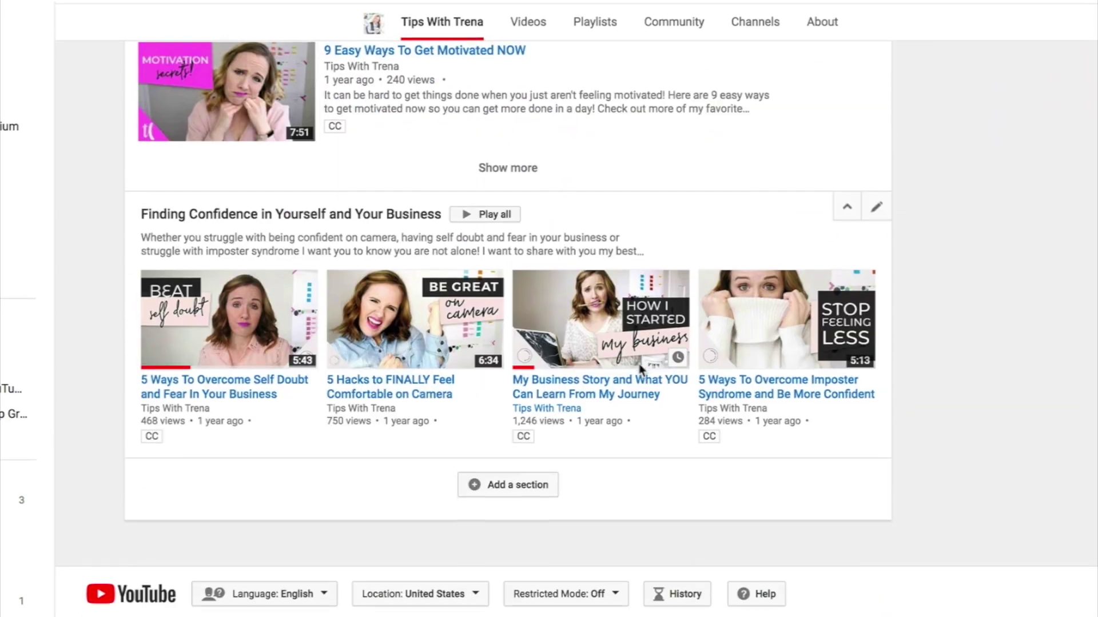
left_click(511, 490)
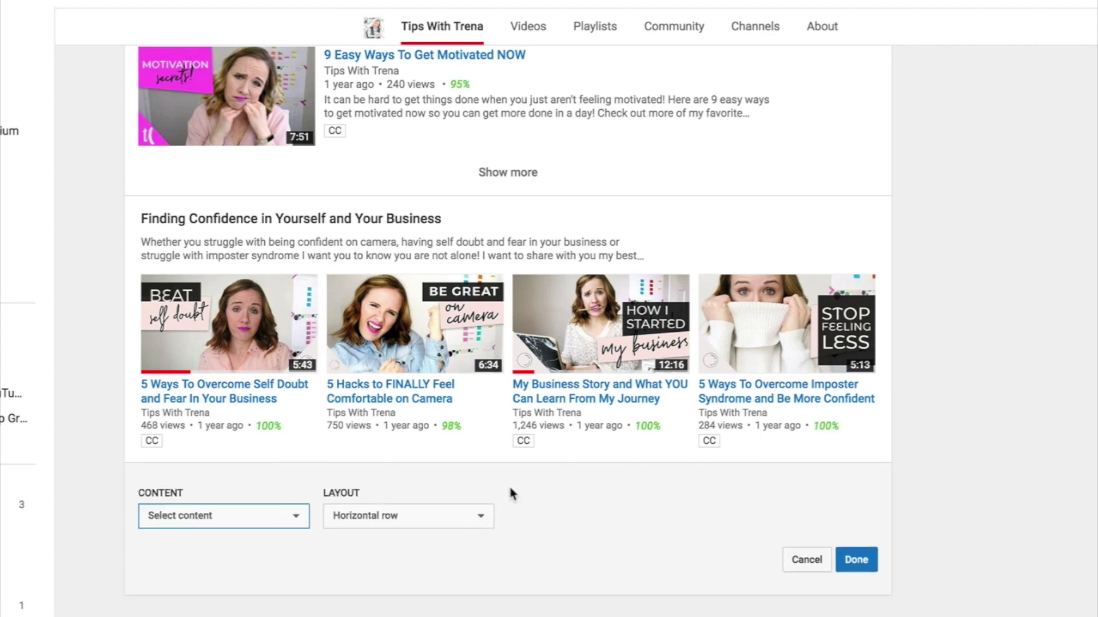
Set the section content to Single playlist: How To Set Goals For A Productive Year!
left_click(263, 526)
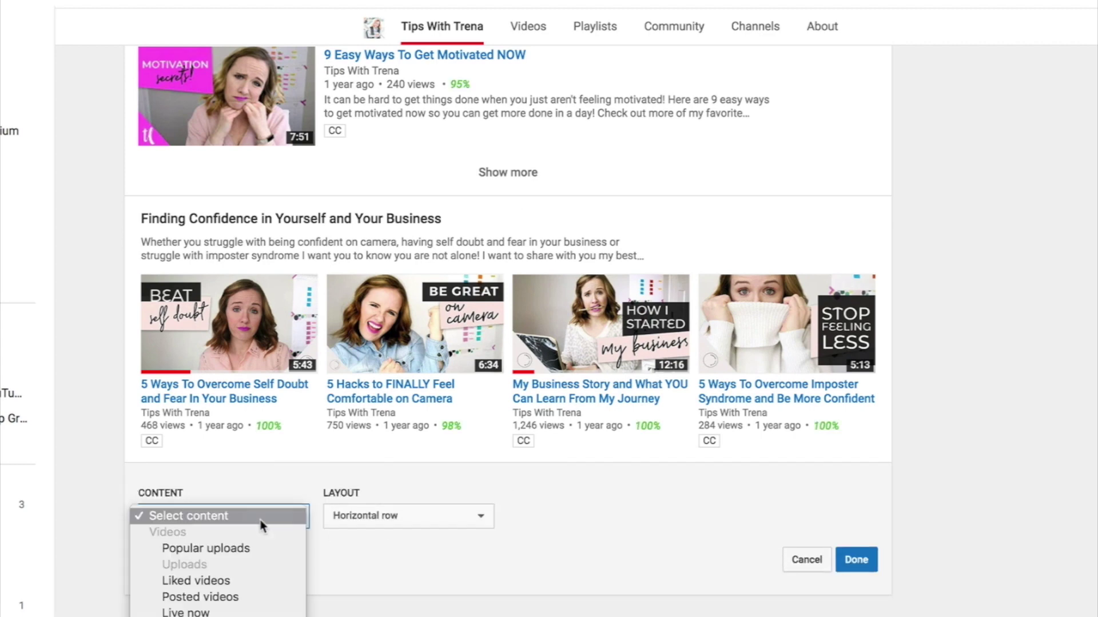
scroll(252, 551, "down", 5)
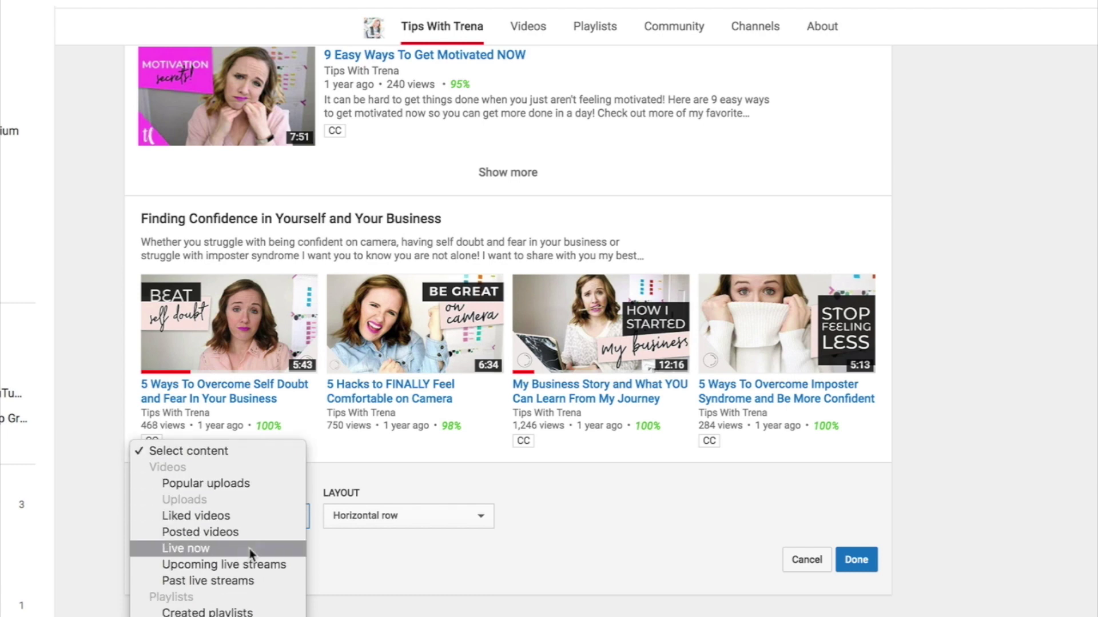
left_click(250, 605)
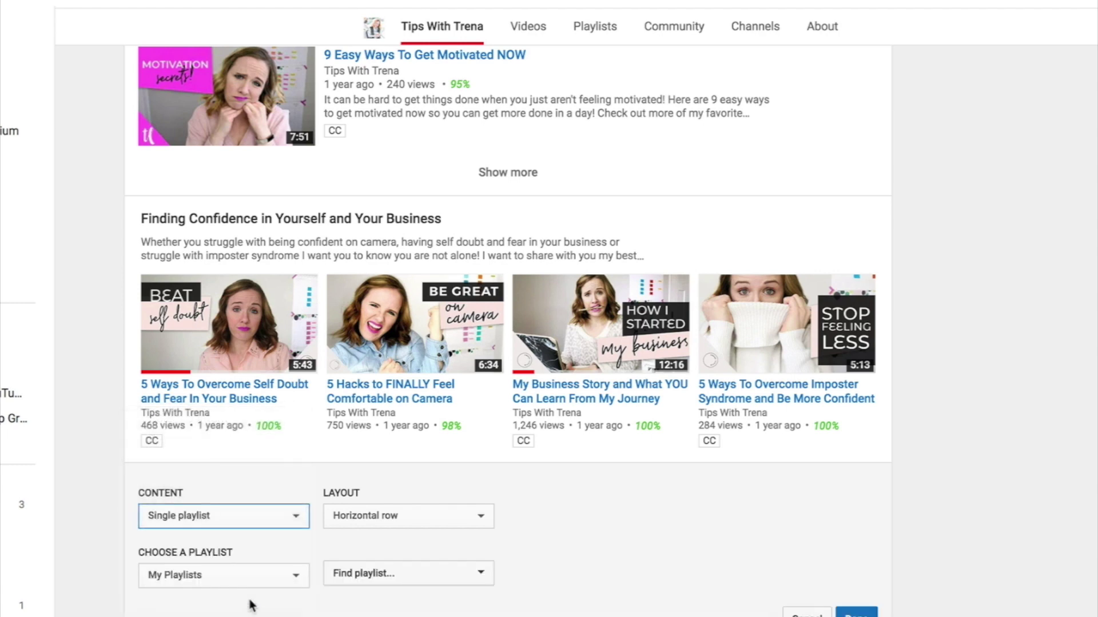
scroll(355, 544, "down", 2)
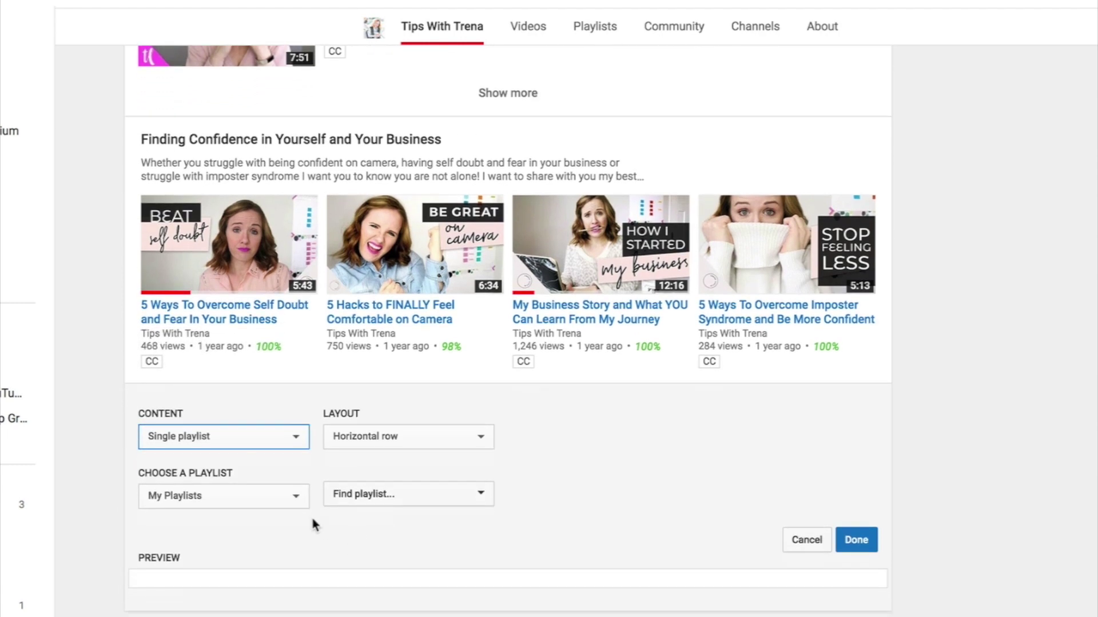
left_click(240, 503)
left_click(189, 496)
left_click(354, 494)
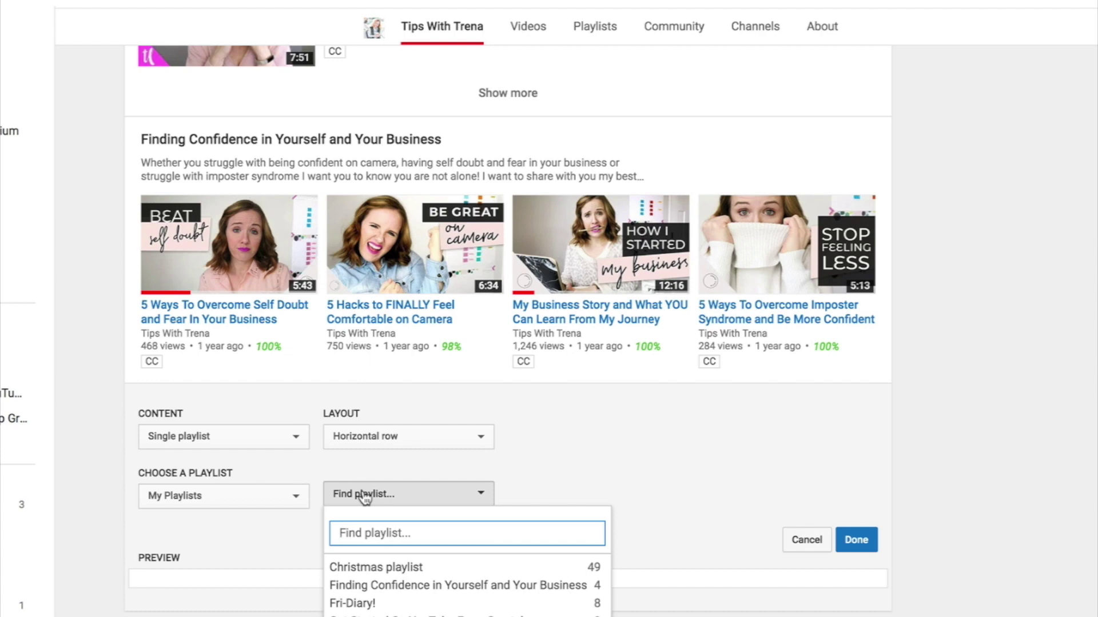
scroll(436, 587, "down", 2)
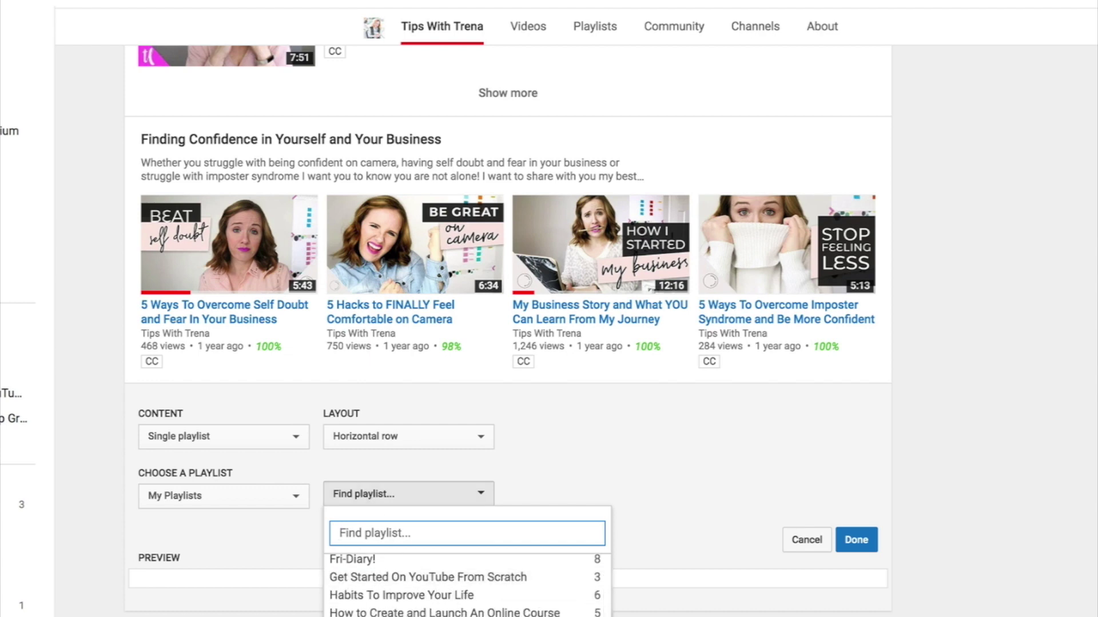
left_click(436, 615)
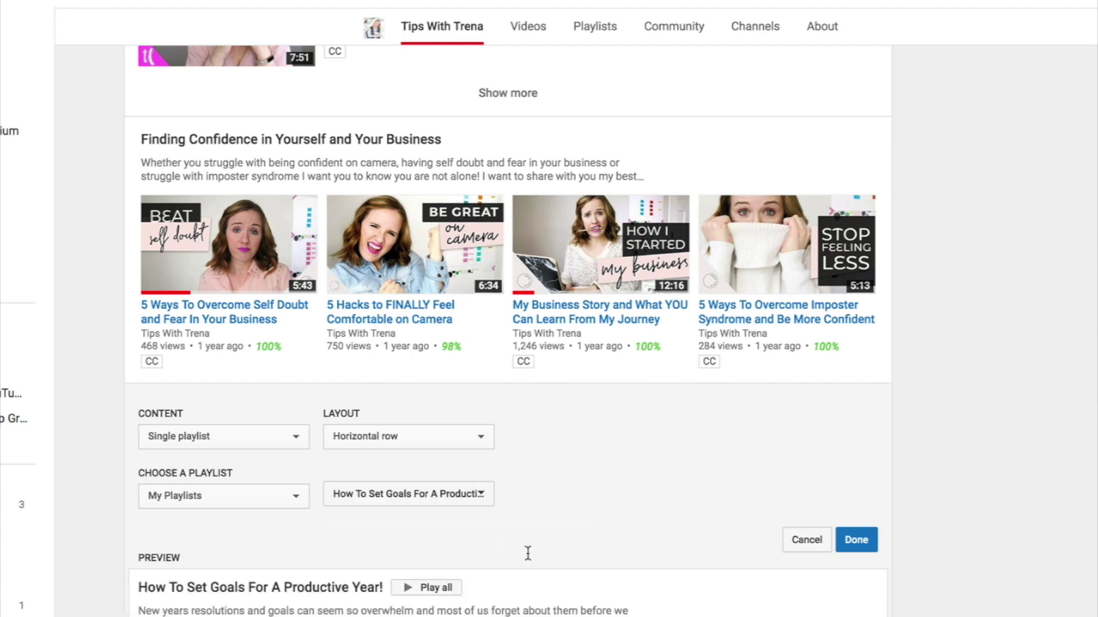
Switch the section layout to Vertical list, then cancel the section without saving
scroll(629, 464, "down", 3)
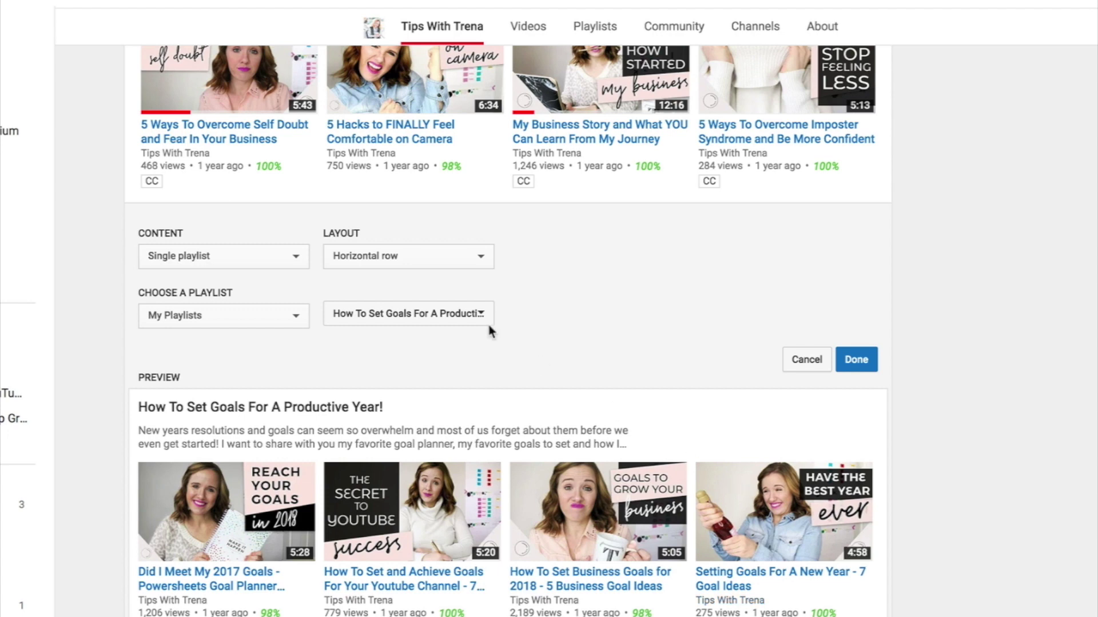
left_click(421, 258)
left_click(427, 273)
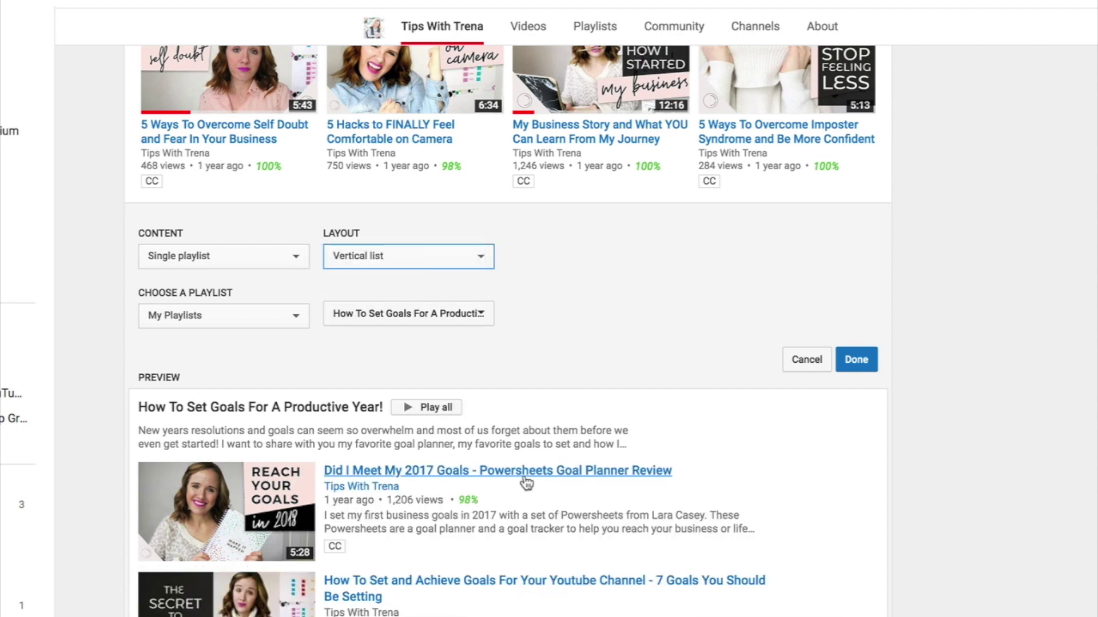
scroll(525, 483, "down", 2)
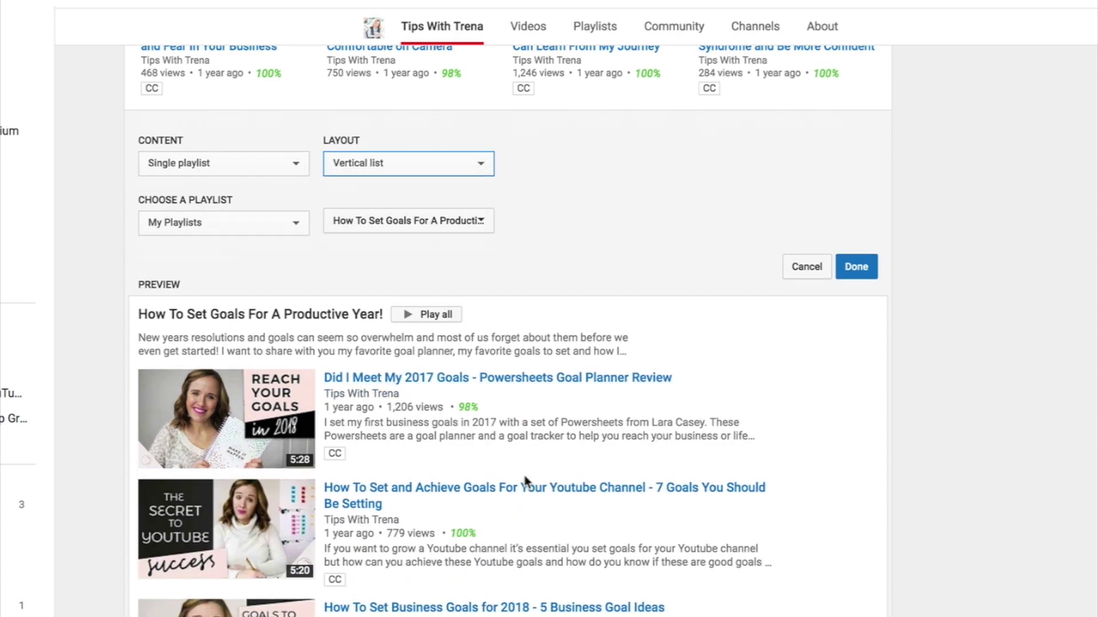
left_click(807, 267)
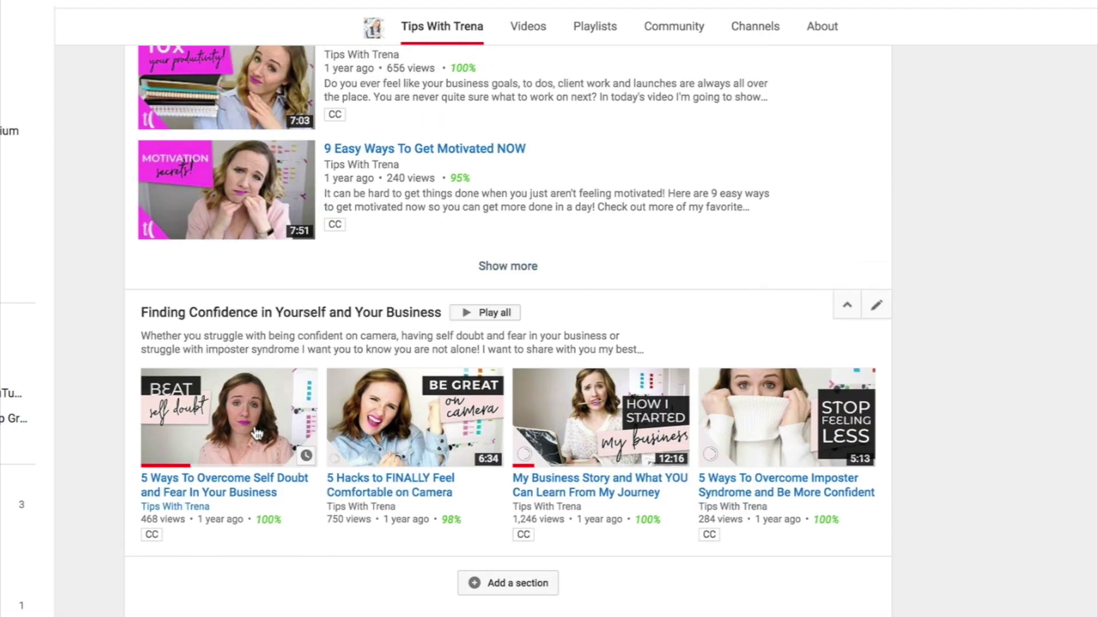
scroll(257, 434, "up", 7)
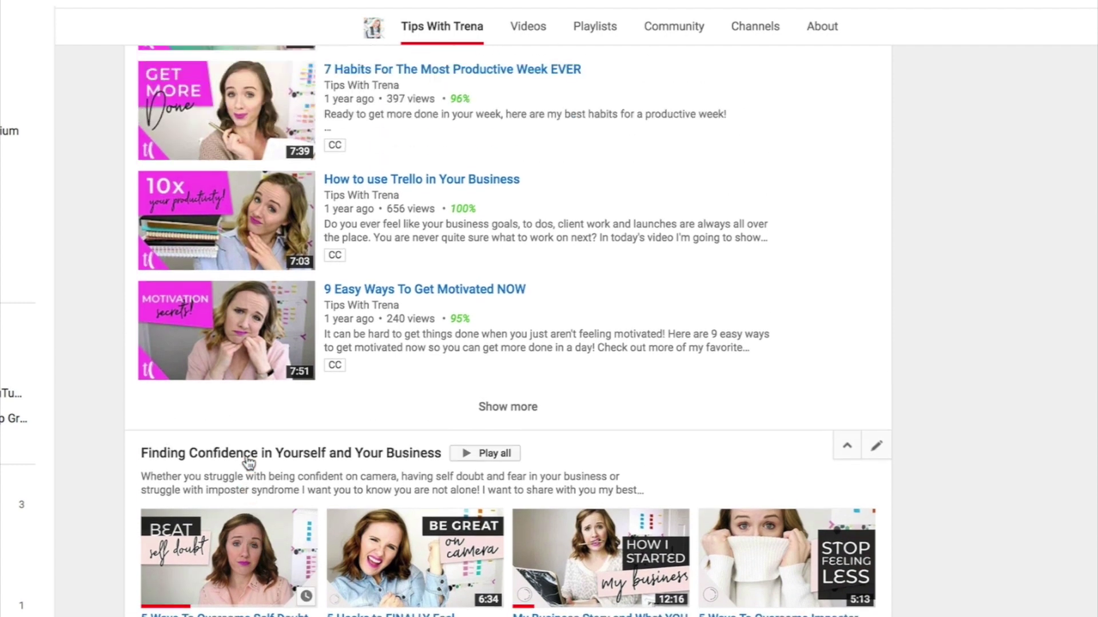
scroll(248, 463, "up", 5)
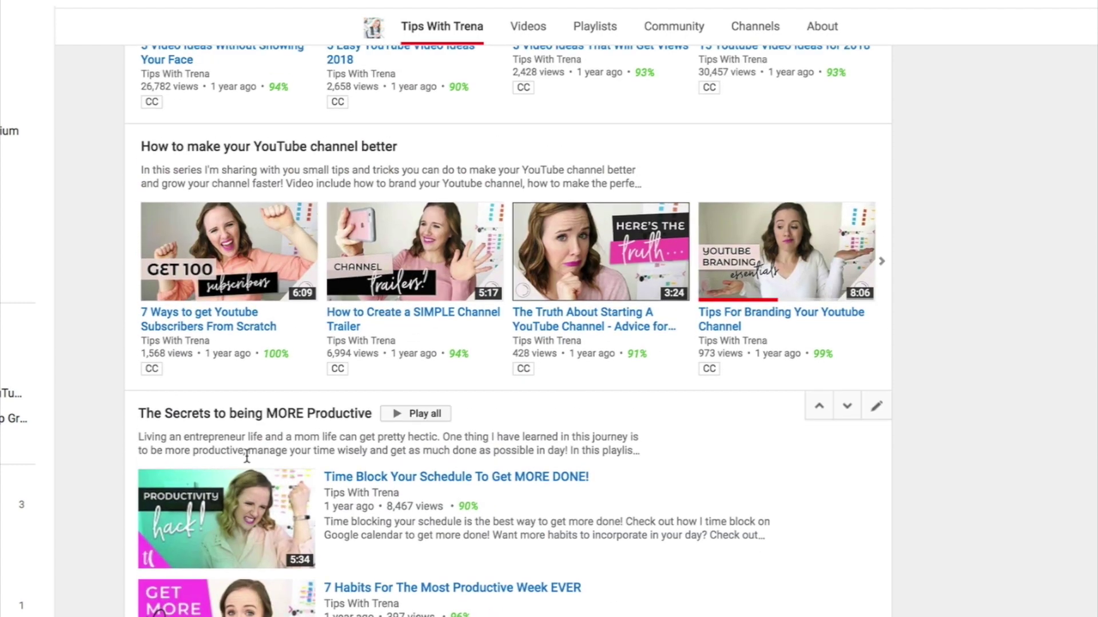
scroll(247, 456, "up", 2)
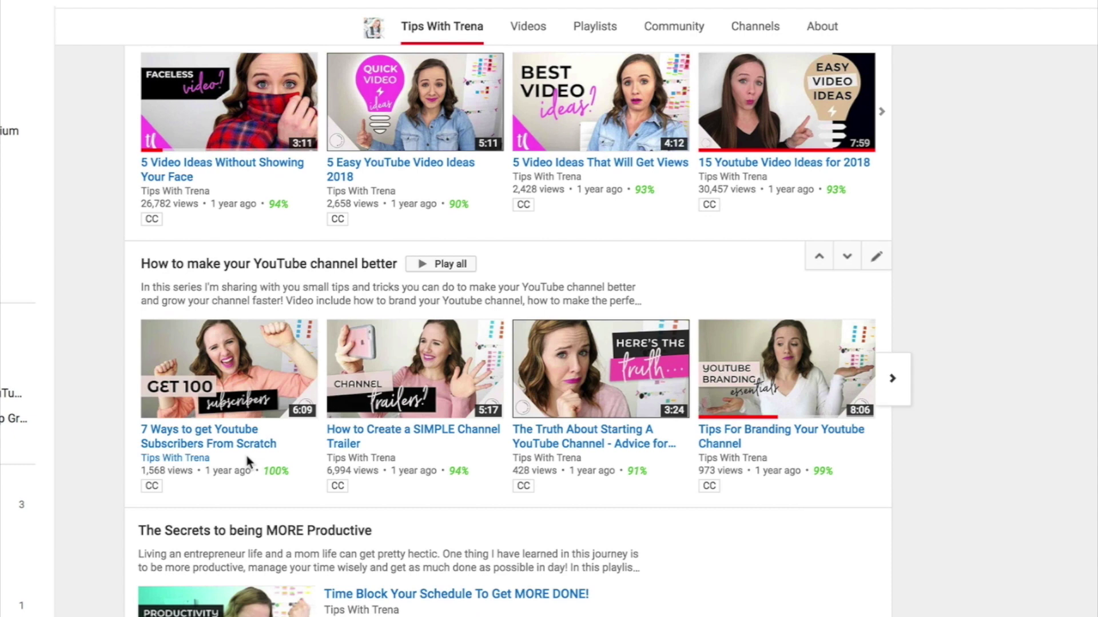
scroll(246, 455, "up", 4)
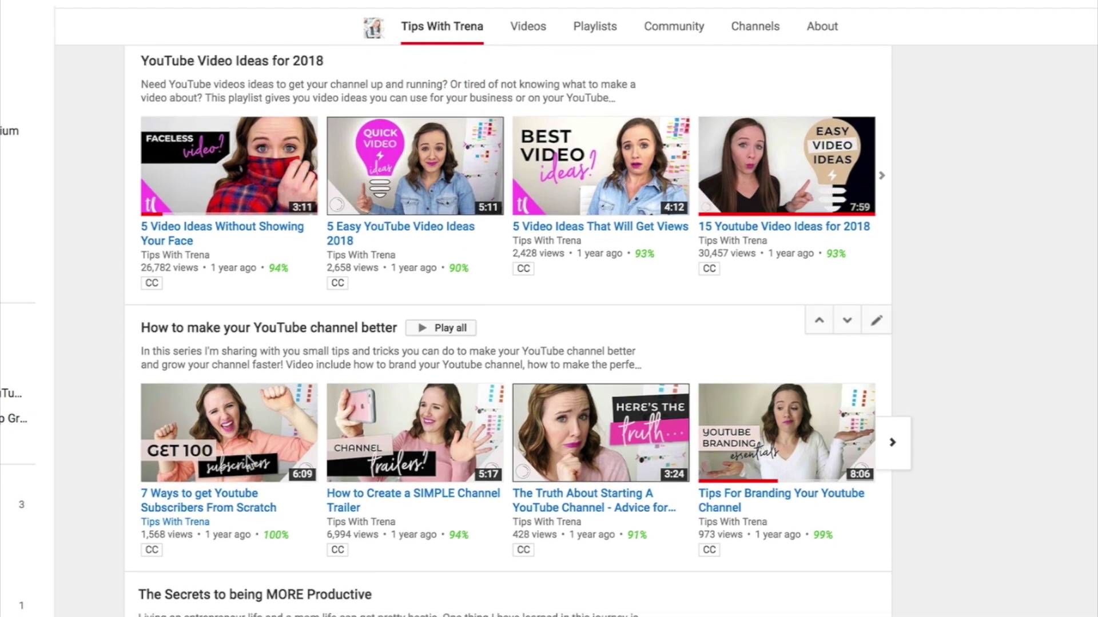